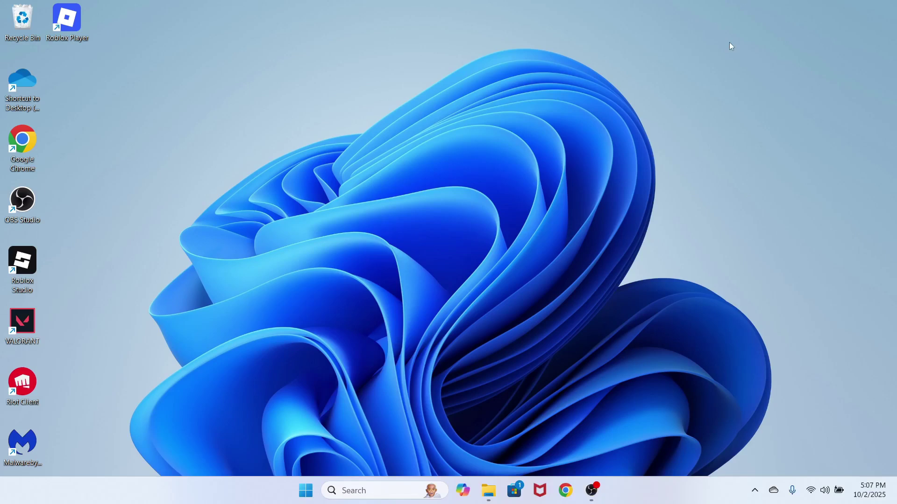
Step: Launch the Camera app from search, then close it
{"action": "key", "text": "super"}
{"action": "type", "text": "cam"}
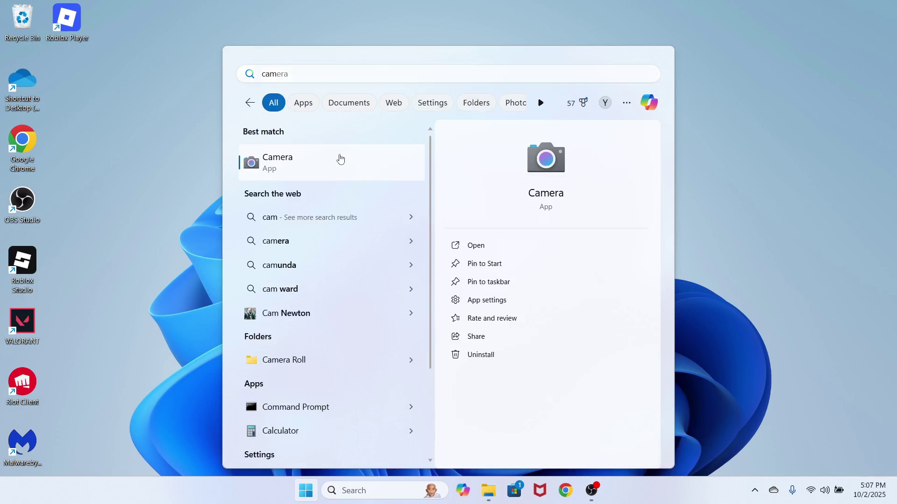
{"action": "left_click", "coordinate": [341, 158]}
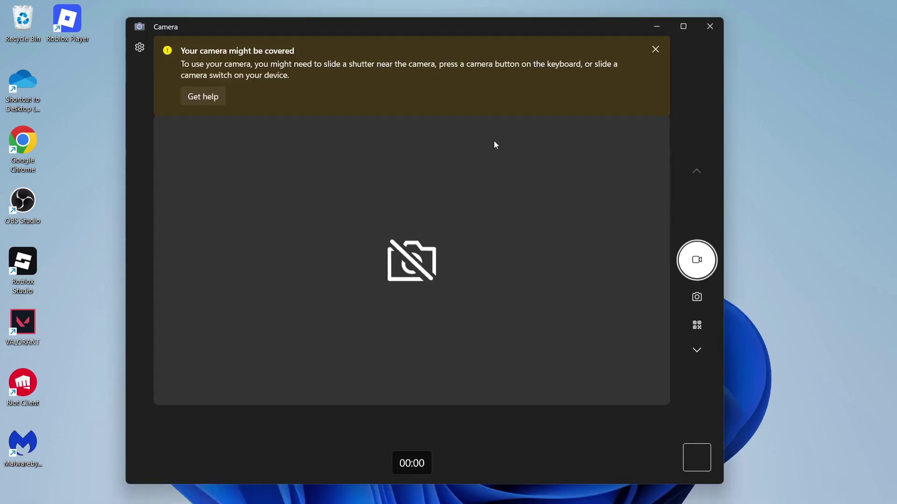
{"action": "left_click", "coordinate": [711, 26]}
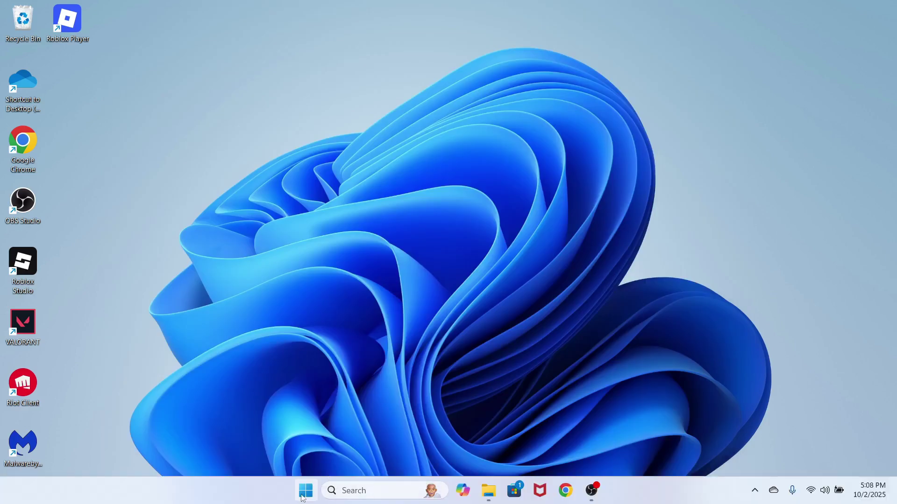
Step: Check the camera permissions in Settings under Privacy & security, then close Settings
{"action": "left_click", "coordinate": [306, 490]}
{"action": "type", "text": "sett"}
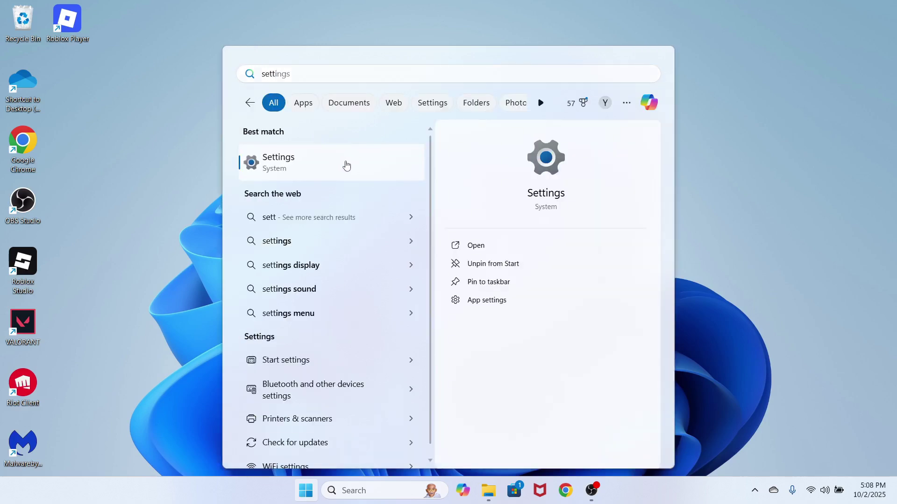
{"action": "left_click", "coordinate": [347, 167]}
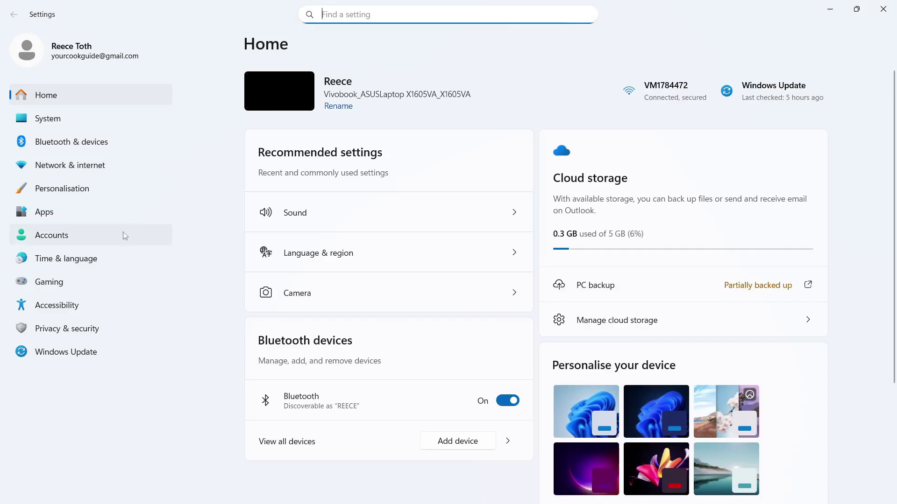
{"action": "left_click", "coordinate": [79, 333]}
{"action": "scroll", "coordinate": [341, 220], "scroll_direction": "down", "scroll_amount": 5}
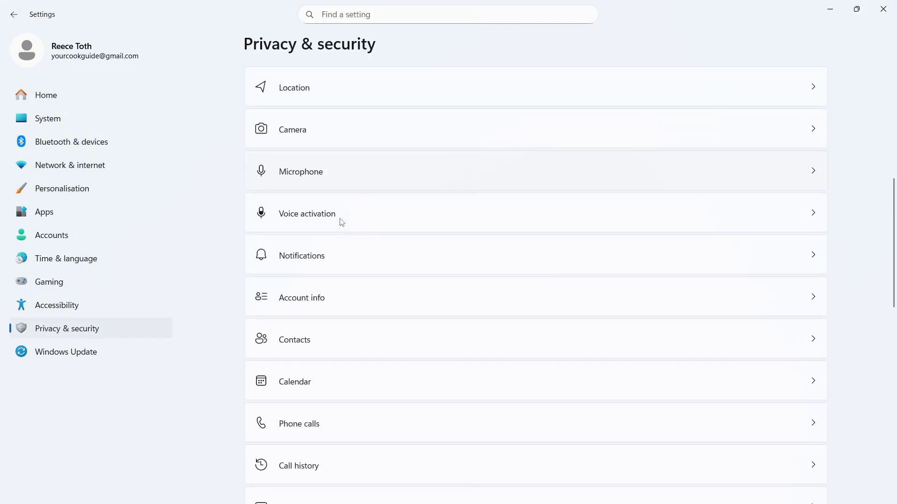
{"action": "left_click", "coordinate": [340, 130]}
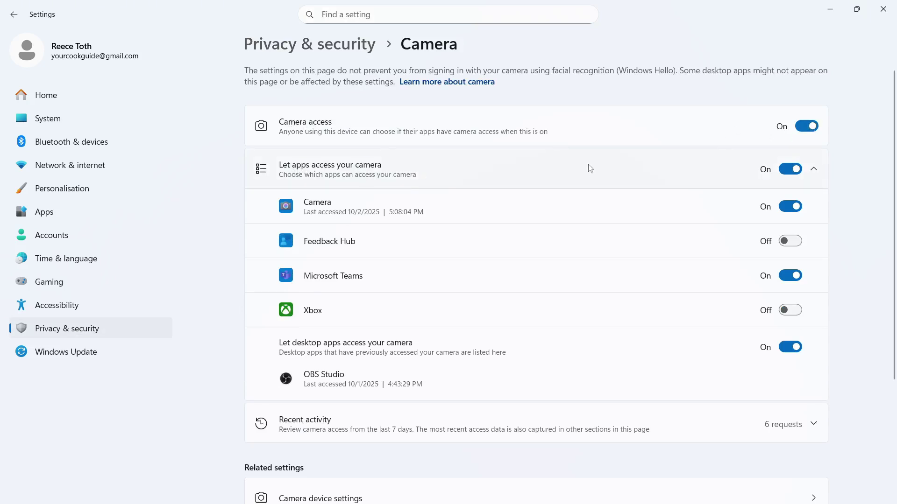
{"action": "scroll", "coordinate": [799, 170], "scroll_direction": "down", "scroll_amount": 2}
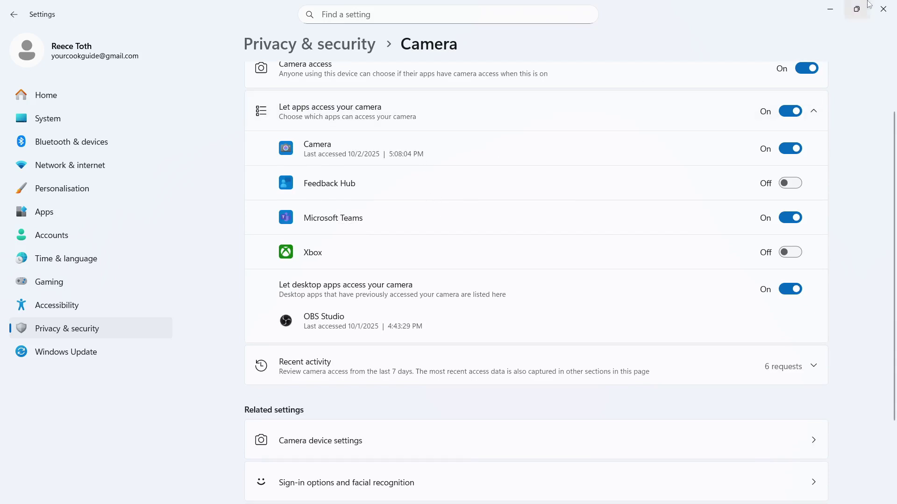
{"action": "left_click", "coordinate": [882, 9]}
Step: Uninstall the USB2.0 HD UVC WebCam from the Cameras list in Device Manager
{"action": "key", "text": "super"}
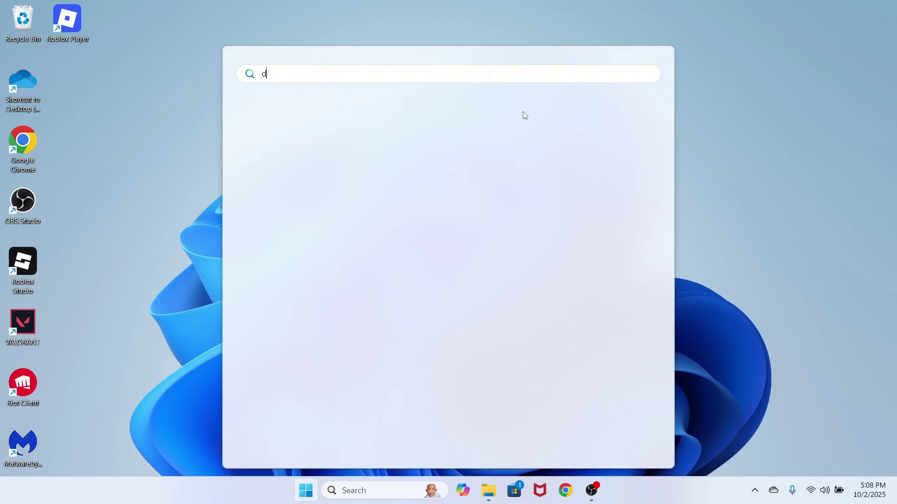
{"action": "type", "text": "dev"}
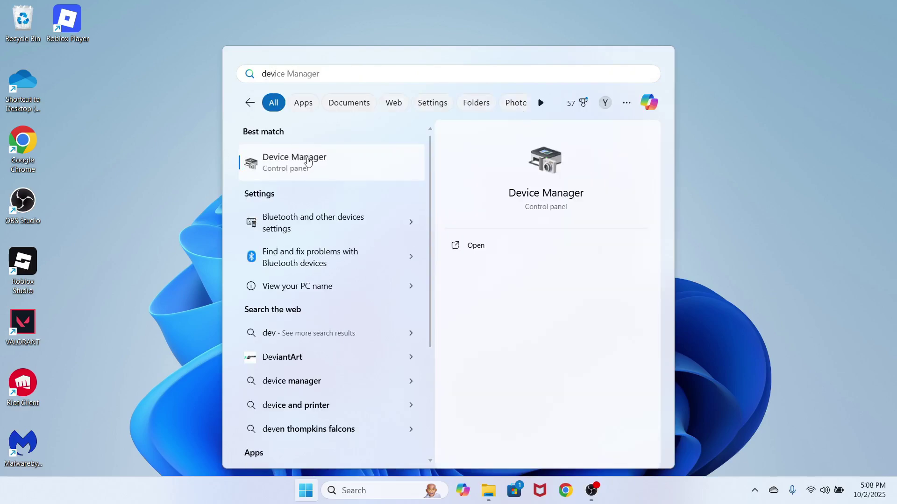
{"action": "left_click", "coordinate": [307, 160]}
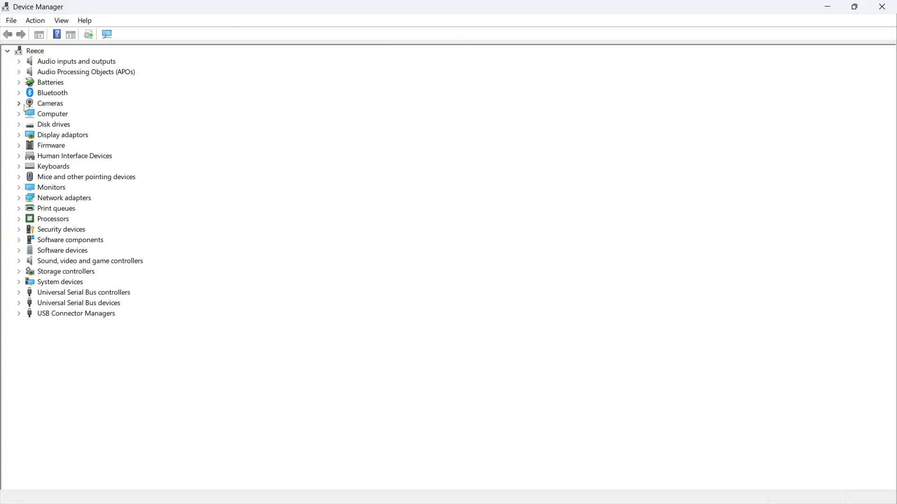
{"action": "left_click", "coordinate": [19, 103]}
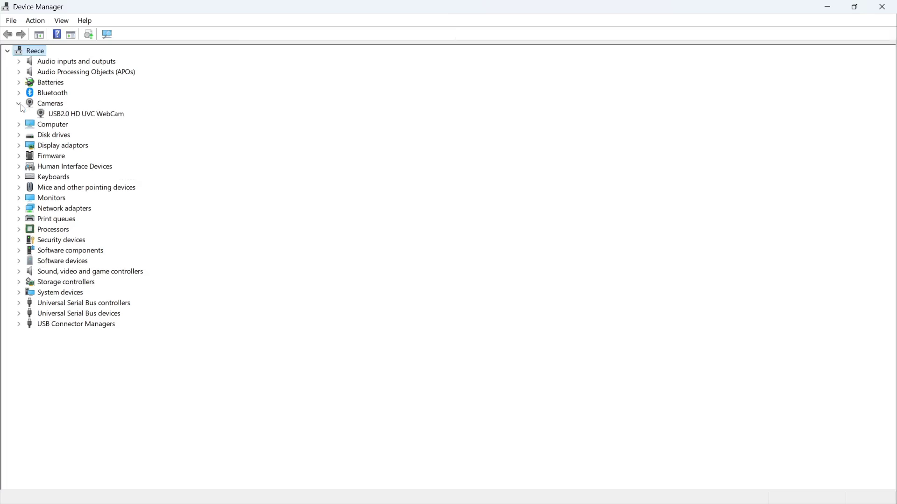
{"action": "right_click", "coordinate": [72, 114]}
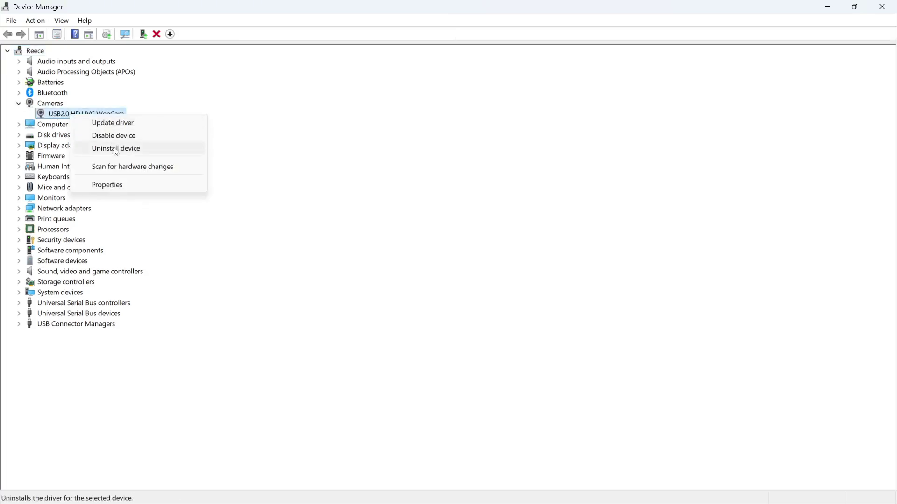
{"action": "left_click", "coordinate": [115, 148]}
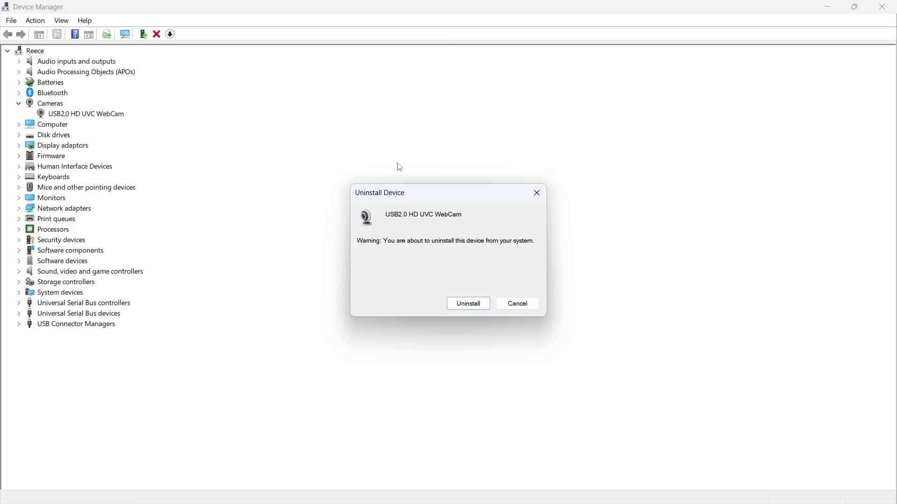
{"action": "left_click", "coordinate": [468, 303]}
Step: Scan Cameras for hardware changes and confirm the webcam reappears
{"action": "right_click", "coordinate": [42, 104]}
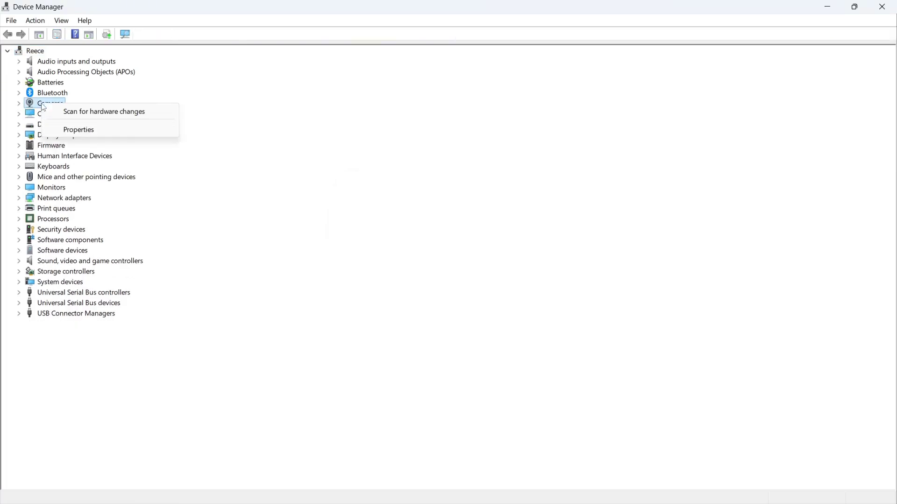
{"action": "left_click", "coordinate": [84, 112]}
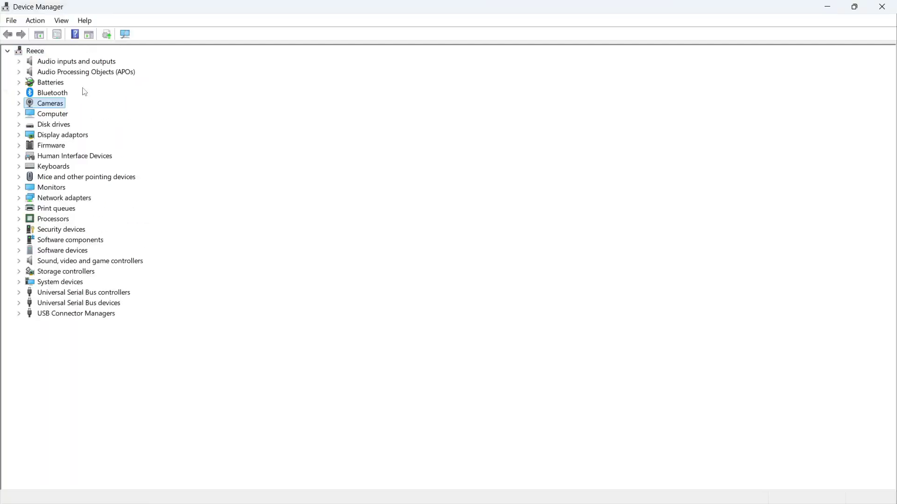
{"action": "left_click", "coordinate": [19, 104]}
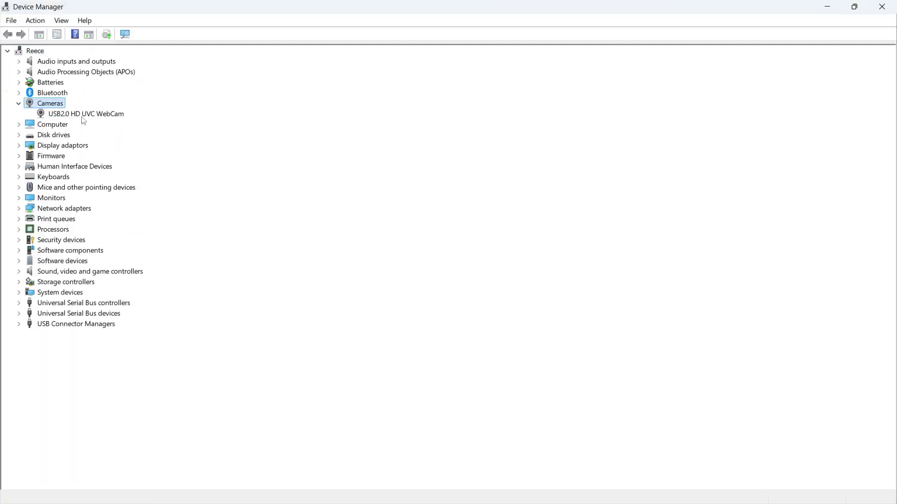
{"action": "left_click", "coordinate": [882, 7]}
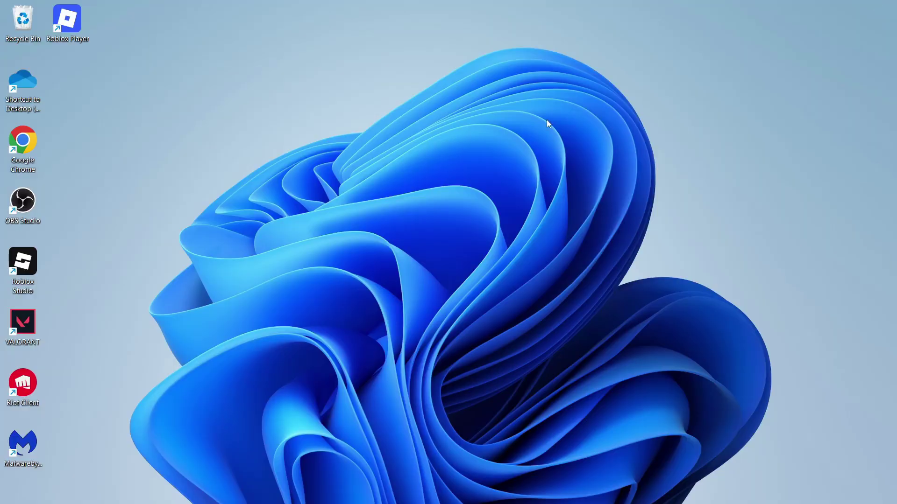
{"action": "key", "text": "super"}
{"action": "type", "text": "camera"}
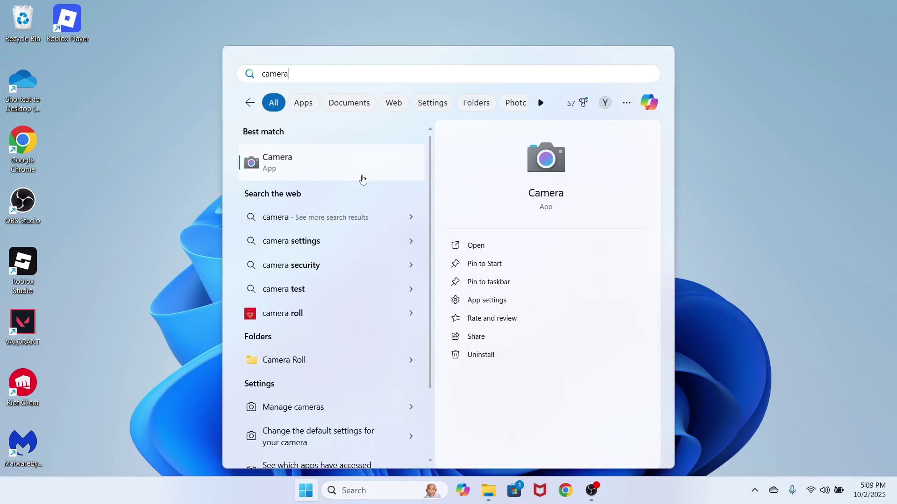
{"action": "left_click", "coordinate": [276, 162]}
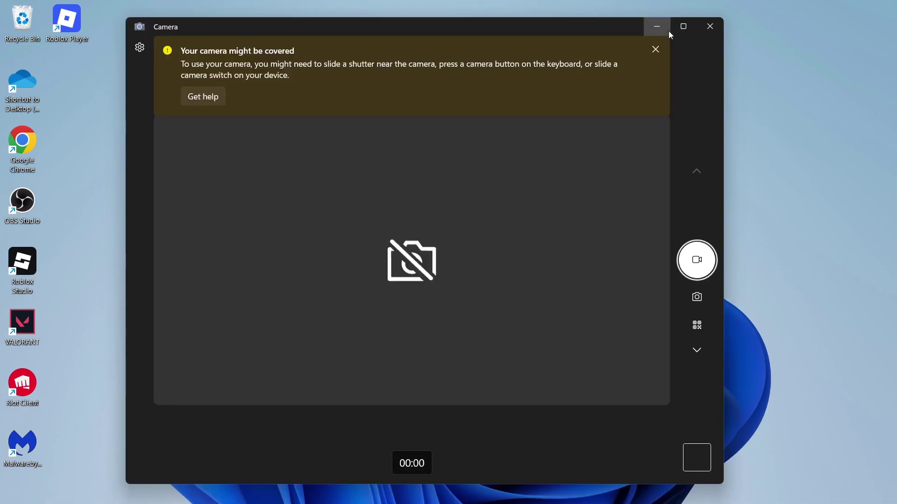
{"action": "left_click", "coordinate": [656, 27]}
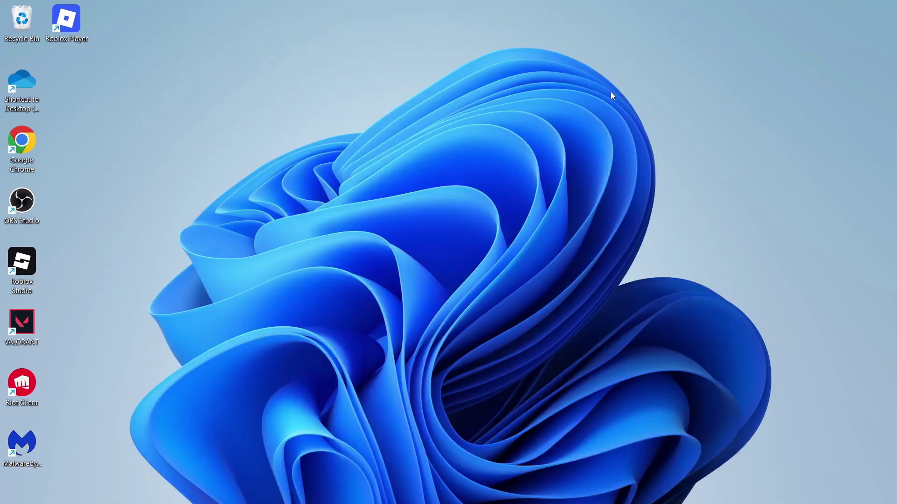